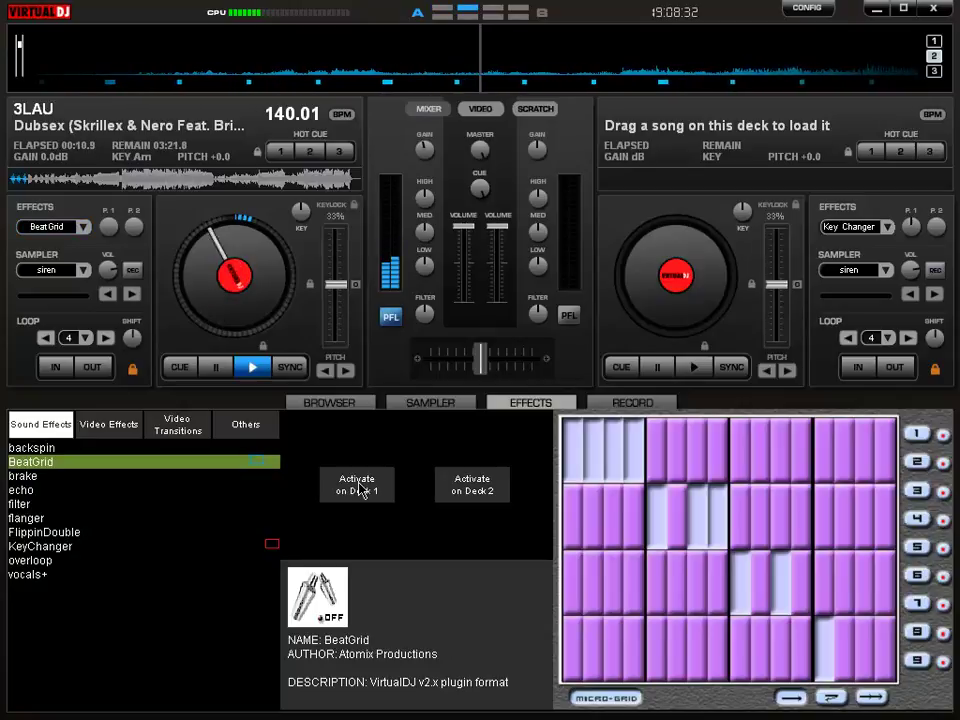
Switch BeatGrid on and off on deck 1, and give the playing track a short burst of FlippinDouble
click(357, 488)
click(352, 486)
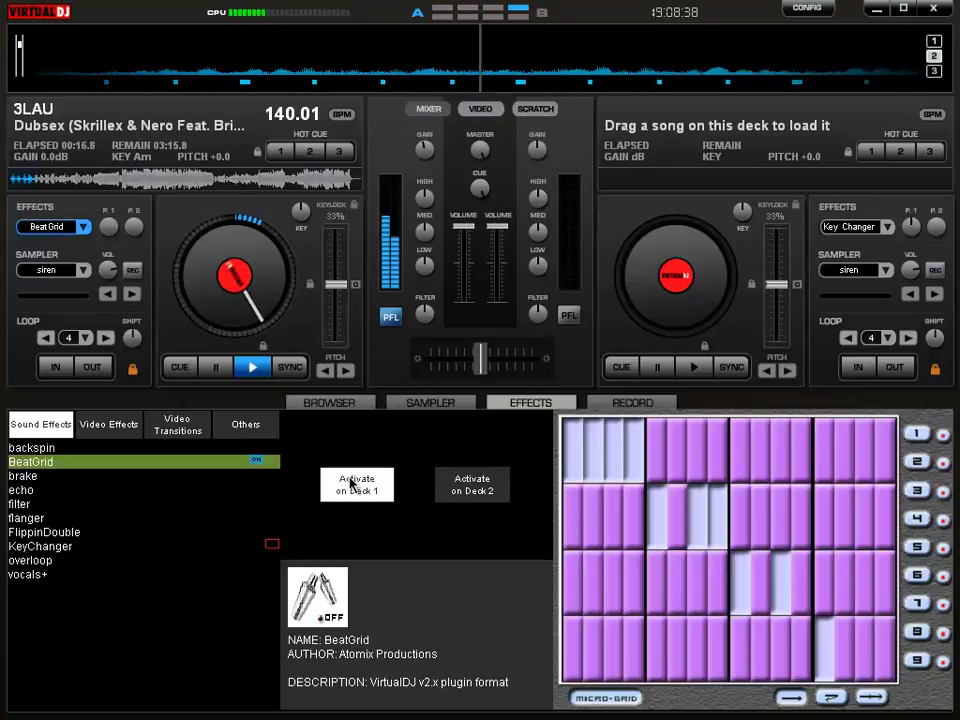
click(66, 534)
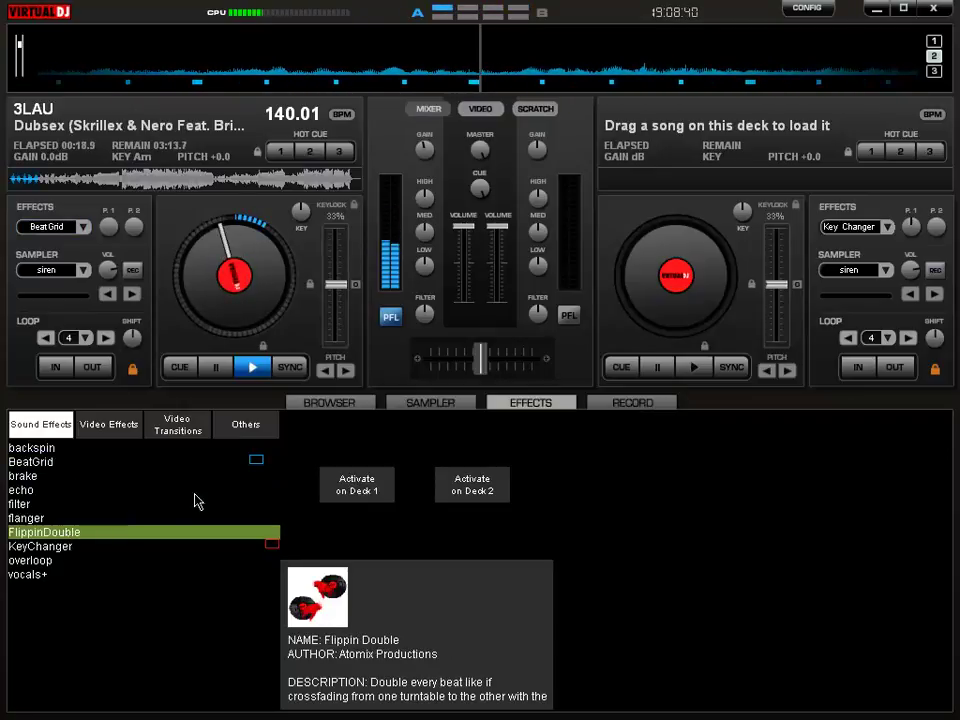
click(347, 491)
click(347, 491)
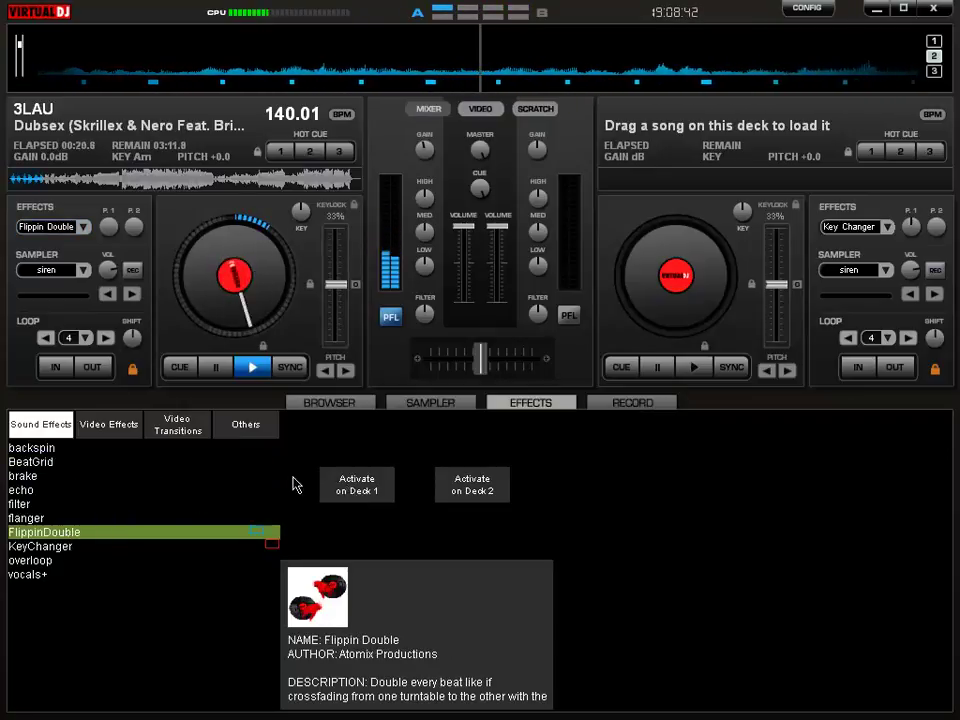
Run the filter effect on deck 1, trigger the brake over it, and switch the filter off
click(19, 505)
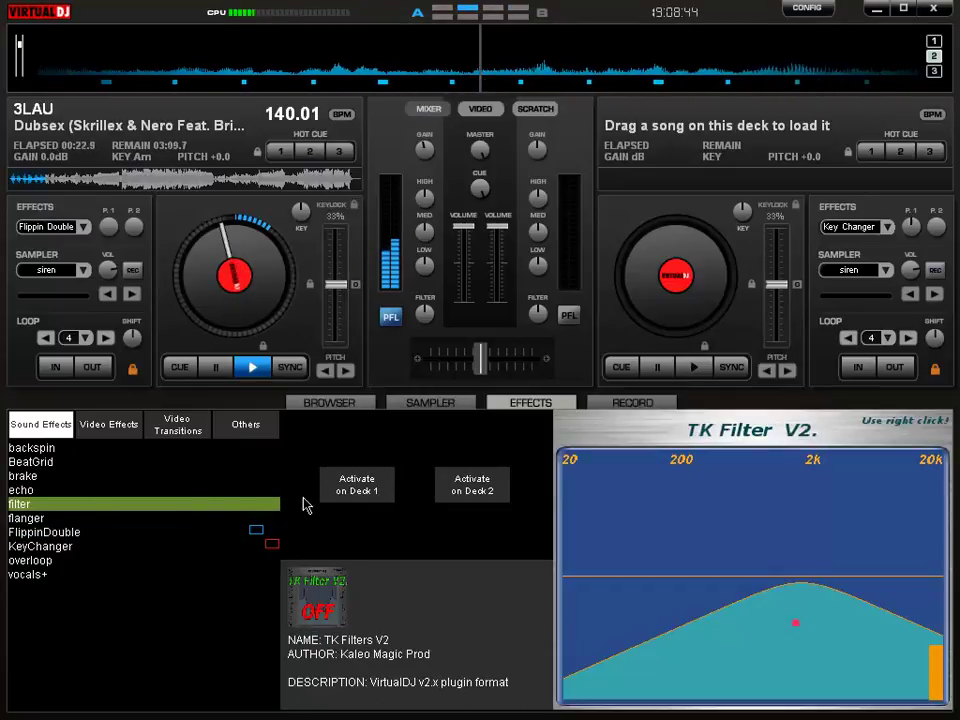
click(342, 493)
click(33, 463)
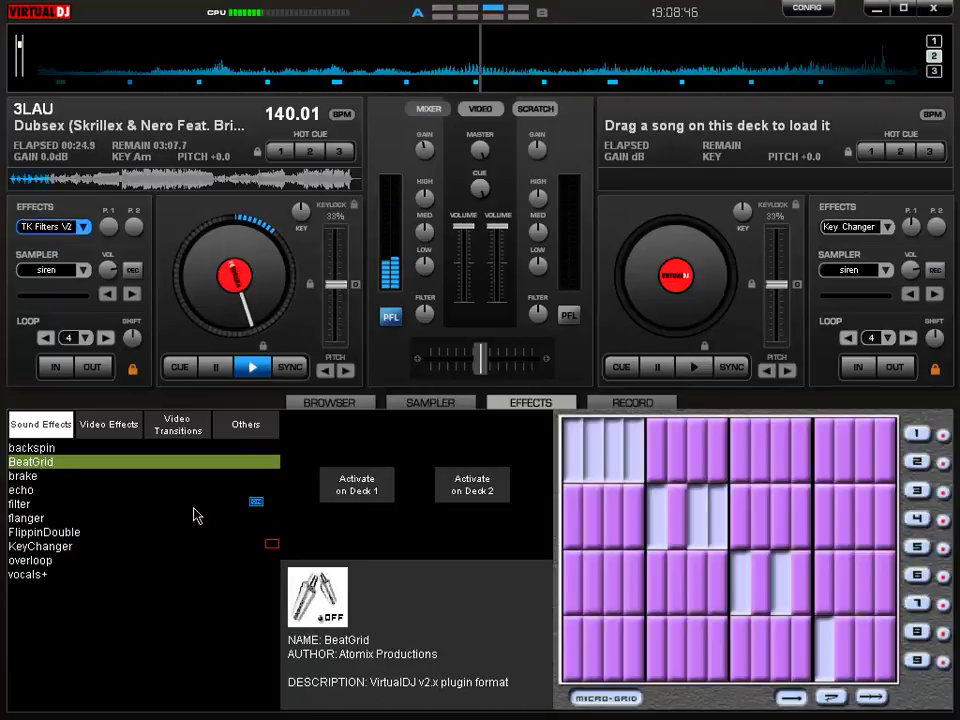
click(40, 477)
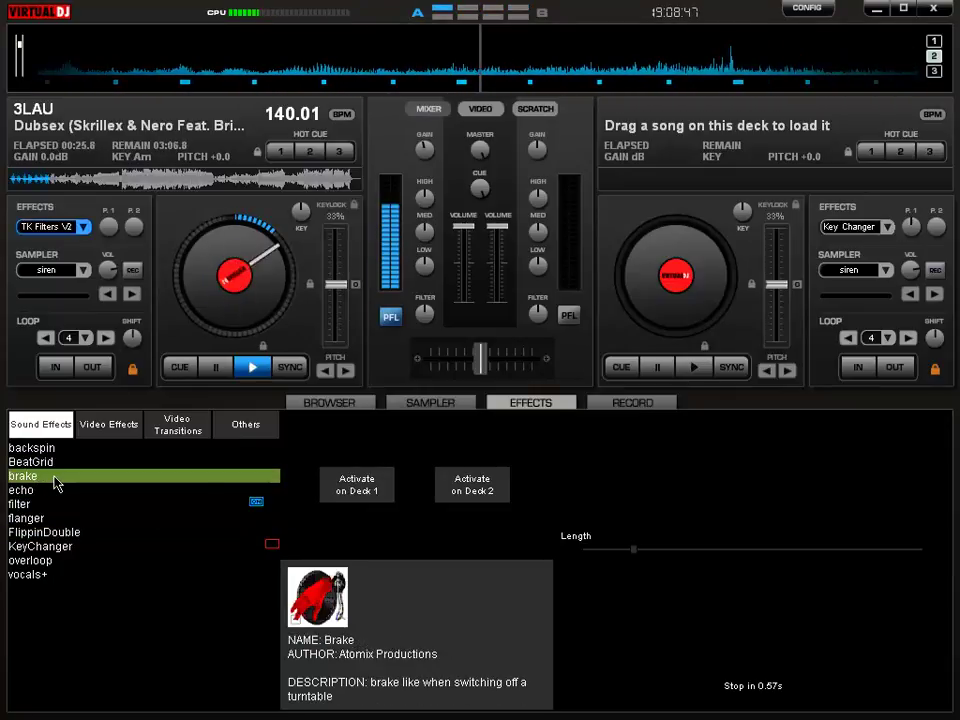
click(355, 493)
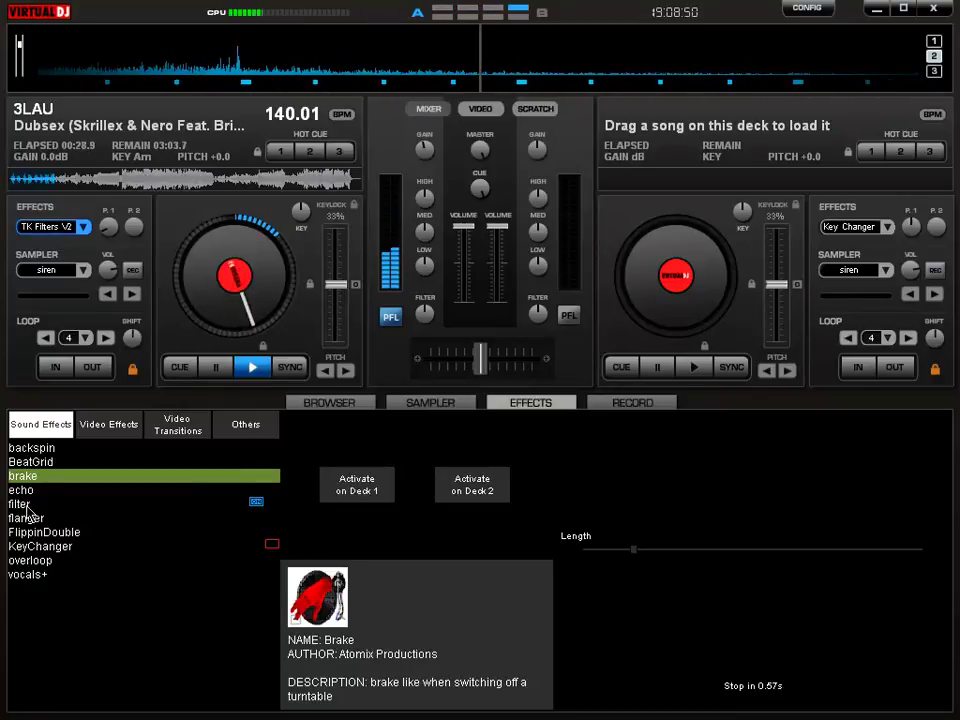
click(22, 504)
click(362, 487)
Alternate the effects on deck 1 from BeatGrid to FlippinDouble and back to BeatGrid
click(50, 462)
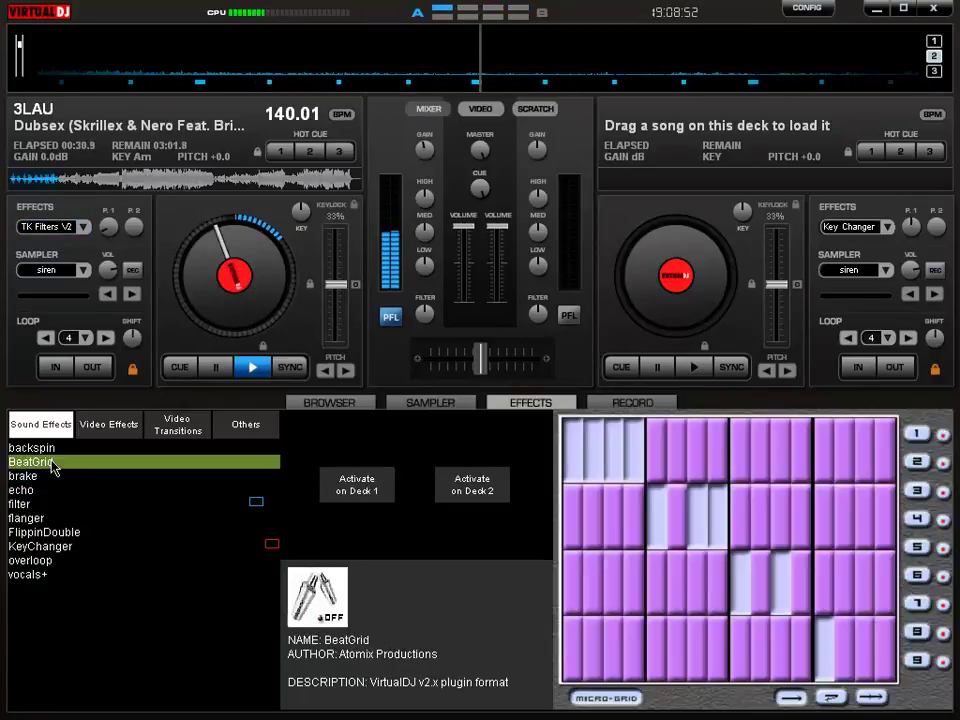
click(364, 497)
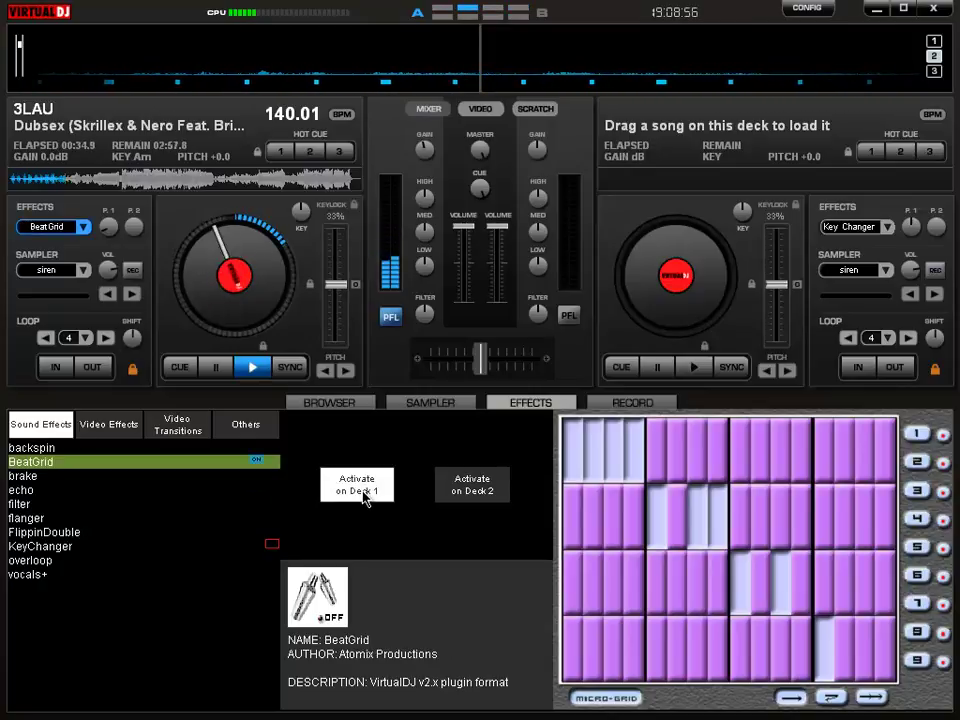
click(364, 497)
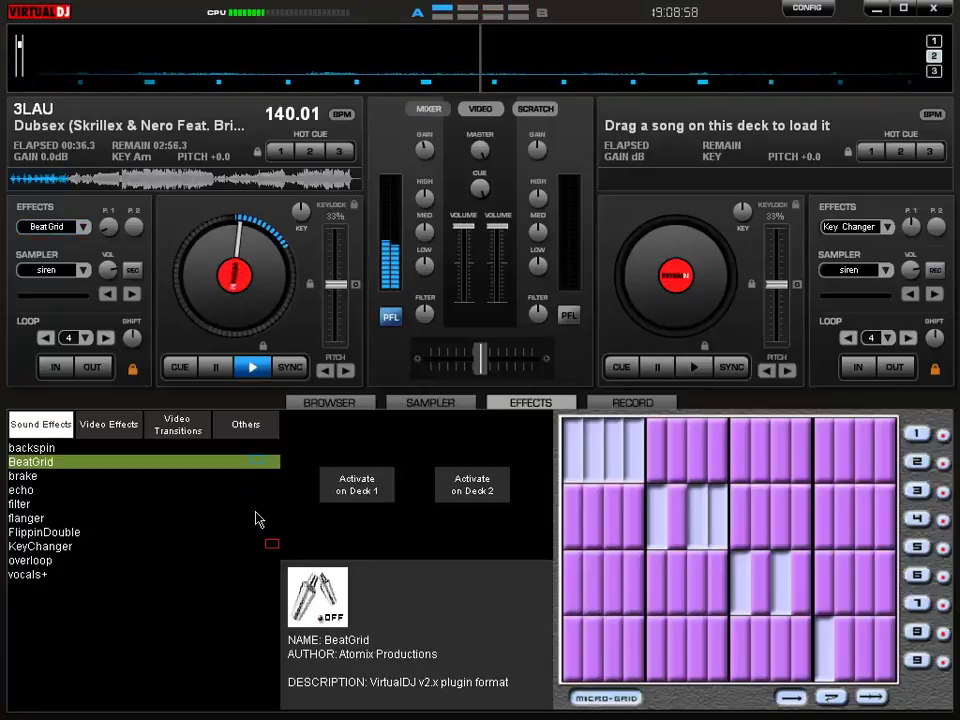
click(52, 533)
click(360, 481)
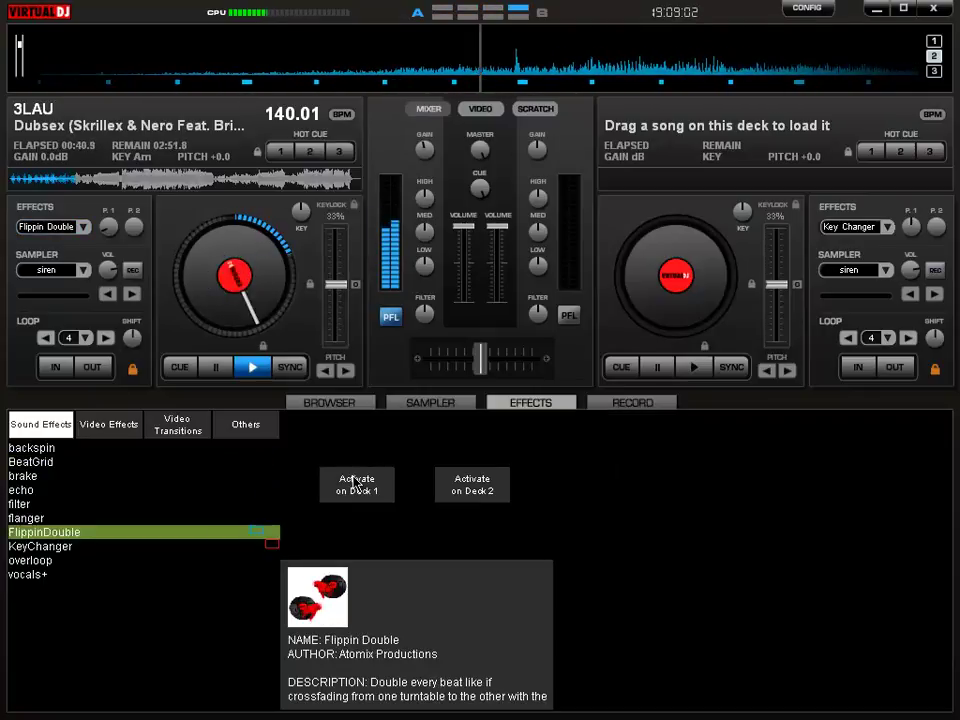
click(40, 462)
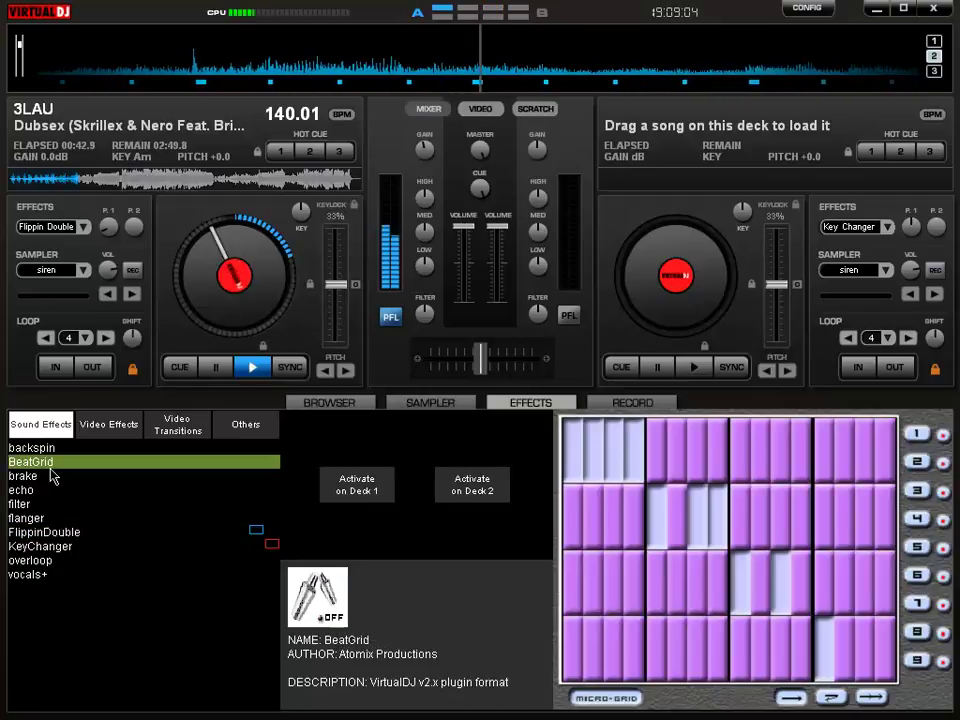
click(386, 487)
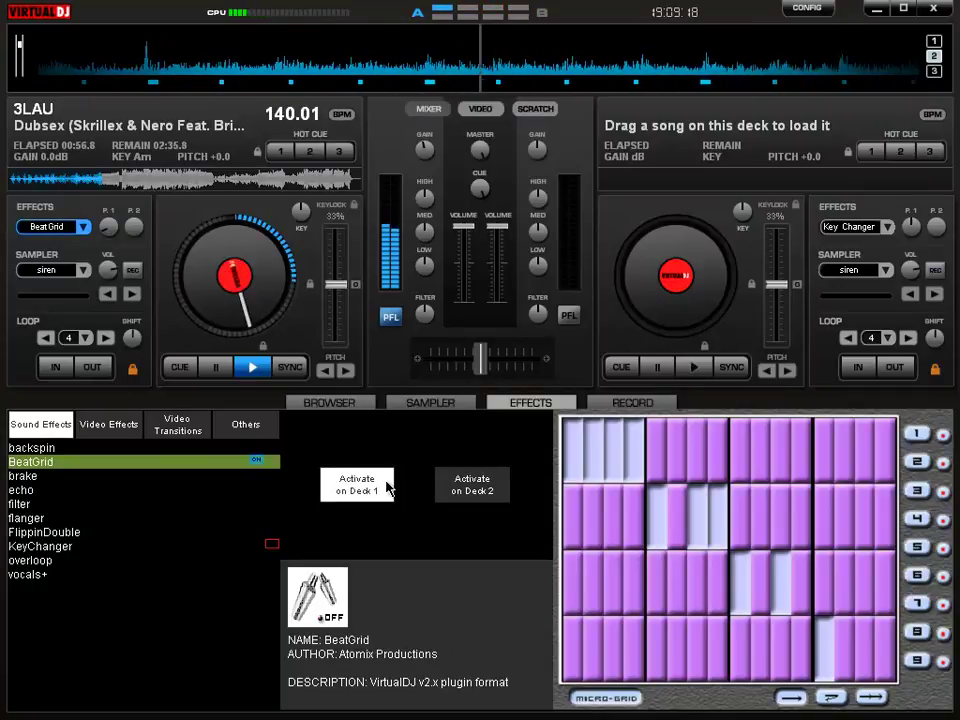
Apply a short burst of the filter effect to deck 1, followed by the brake effect
click(25, 504)
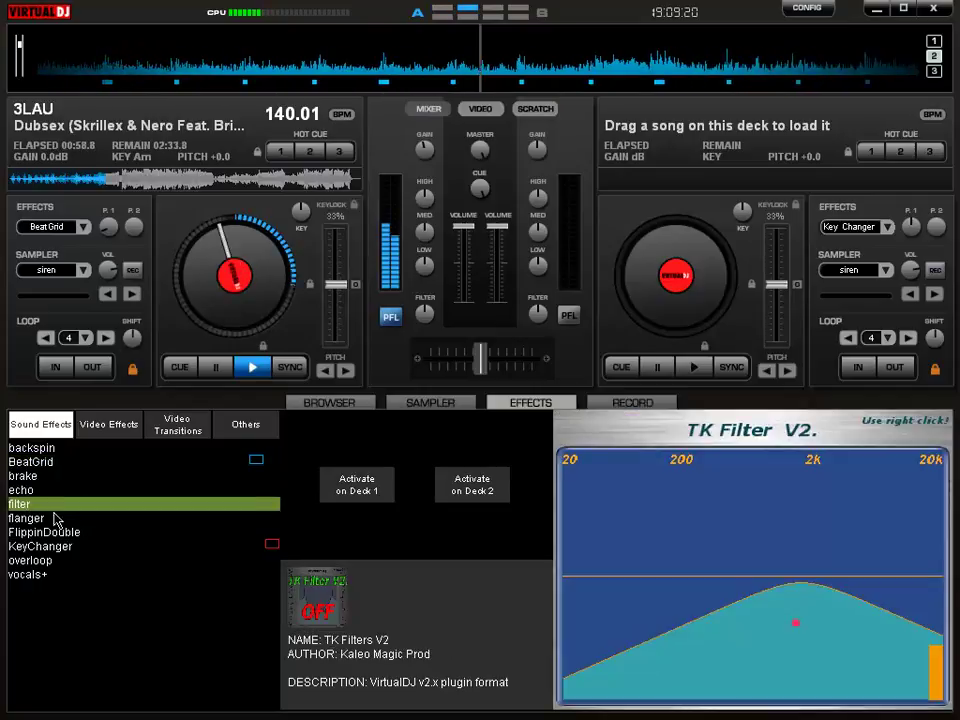
click(376, 484)
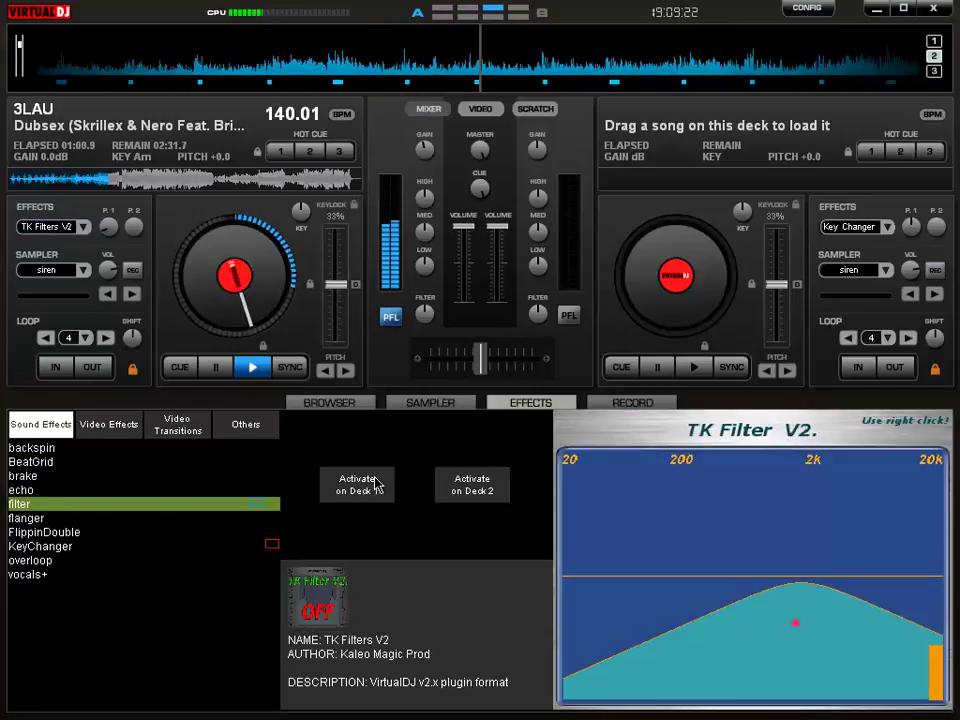
click(55, 476)
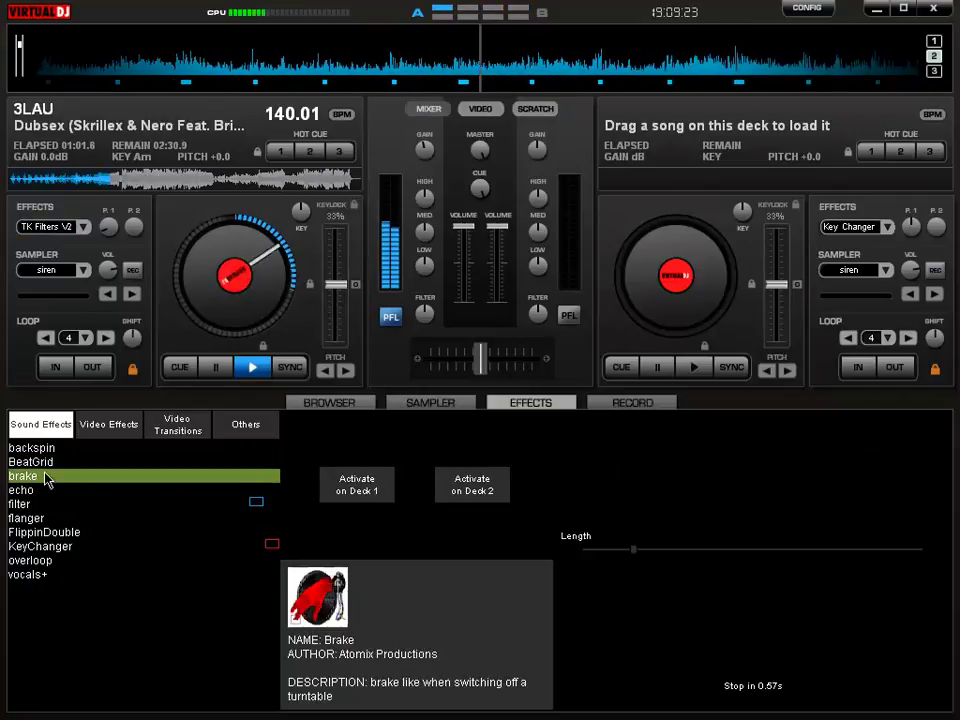
click(369, 488)
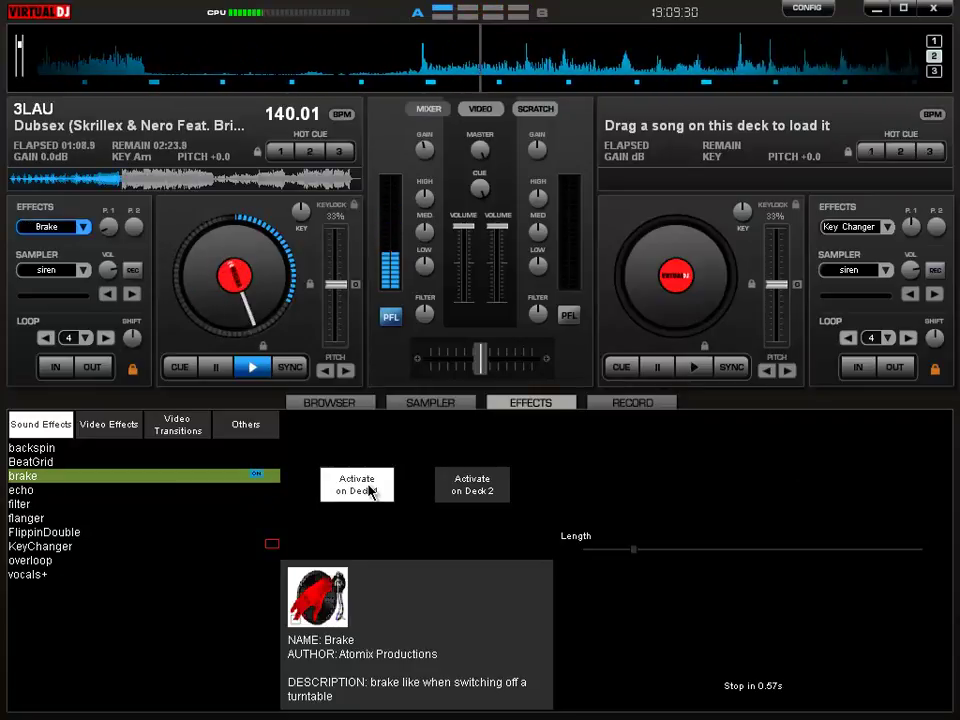
Toggle BeatGrid on and off repeatedly on deck 1 to chop the playing track rhythmically
click(24, 463)
click(338, 483)
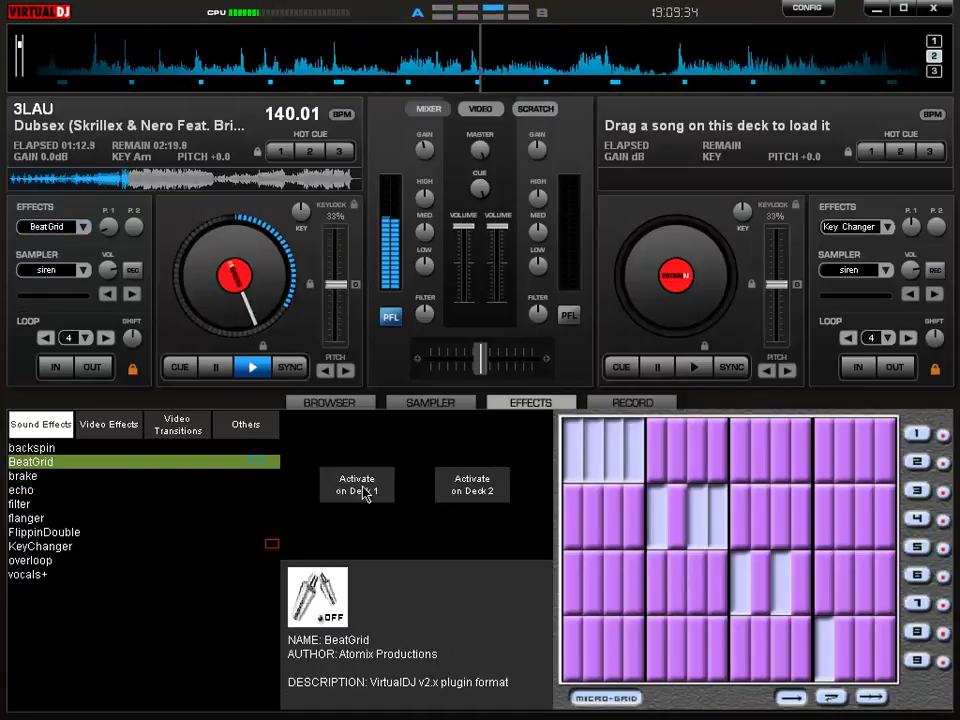
click(365, 490)
click(366, 490)
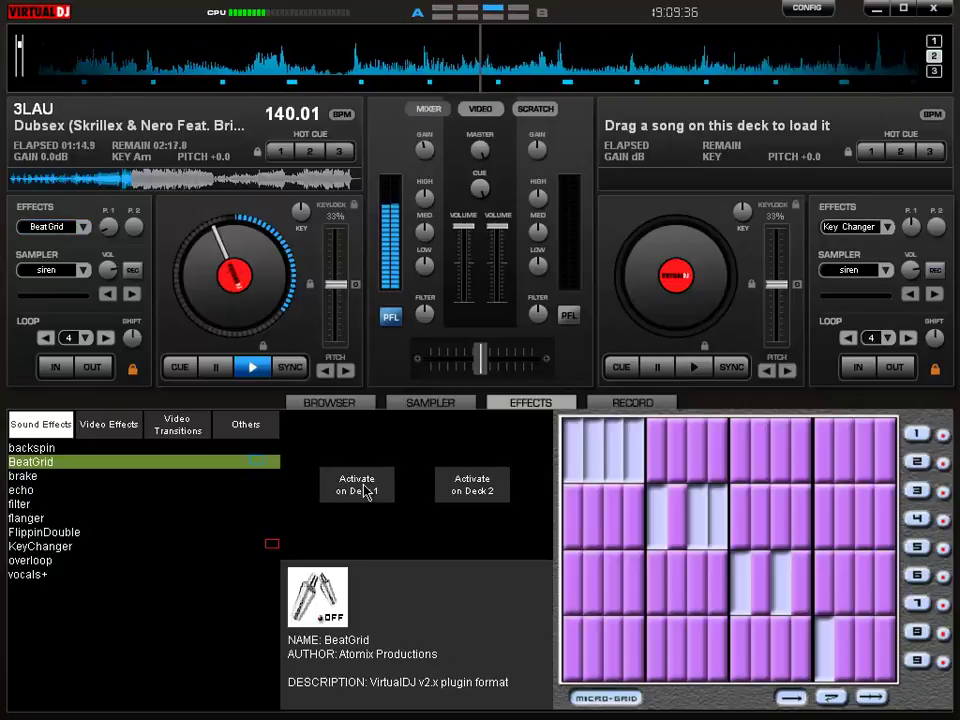
click(365, 490)
click(365, 490)
click(362, 488)
click(362, 487)
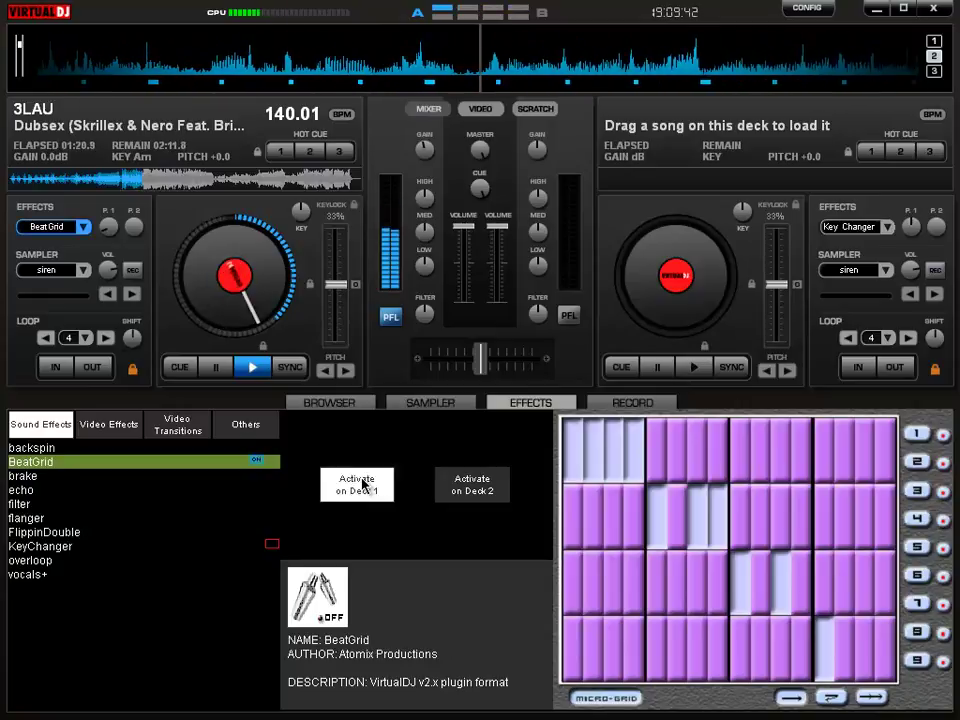
Activate the flanger on deck 1 and toggle BeatGrid on and off repeatedly over it
click(24, 519)
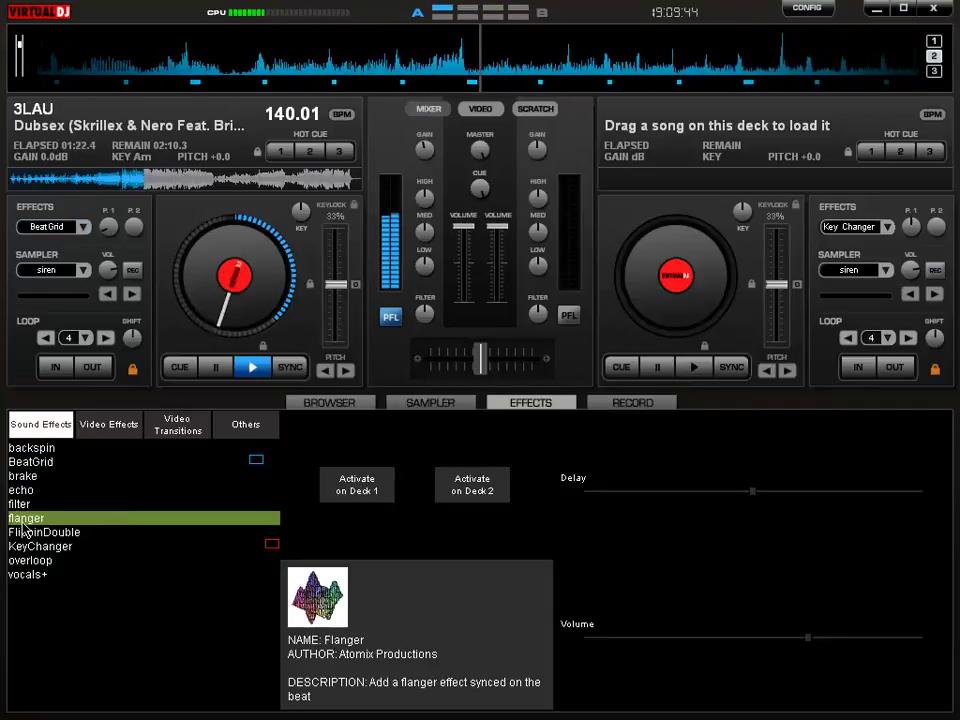
click(366, 487)
click(45, 465)
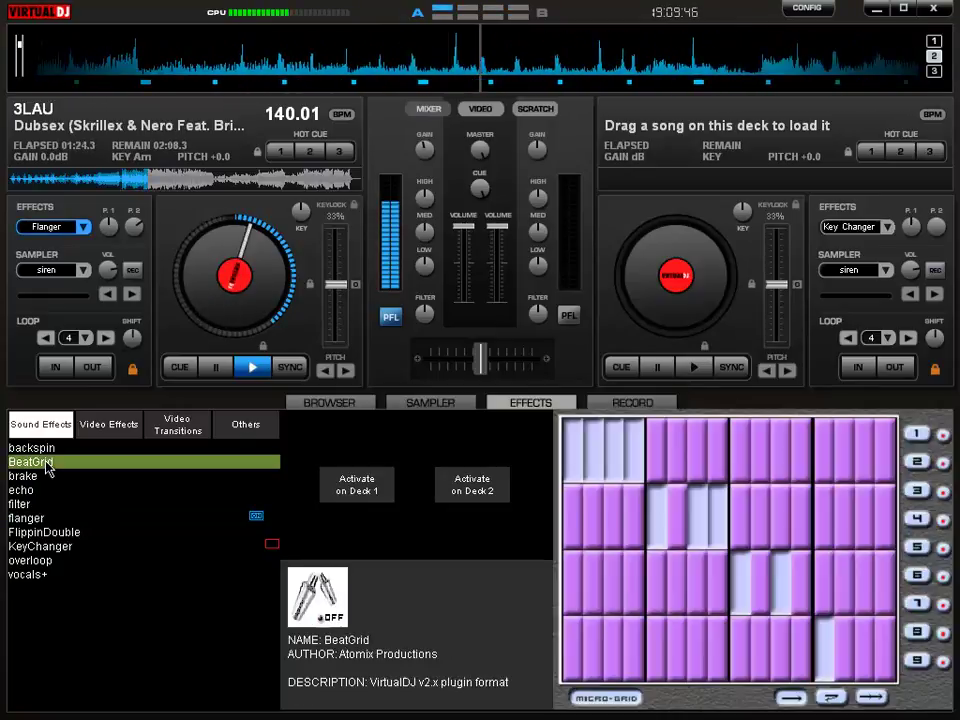
click(376, 490)
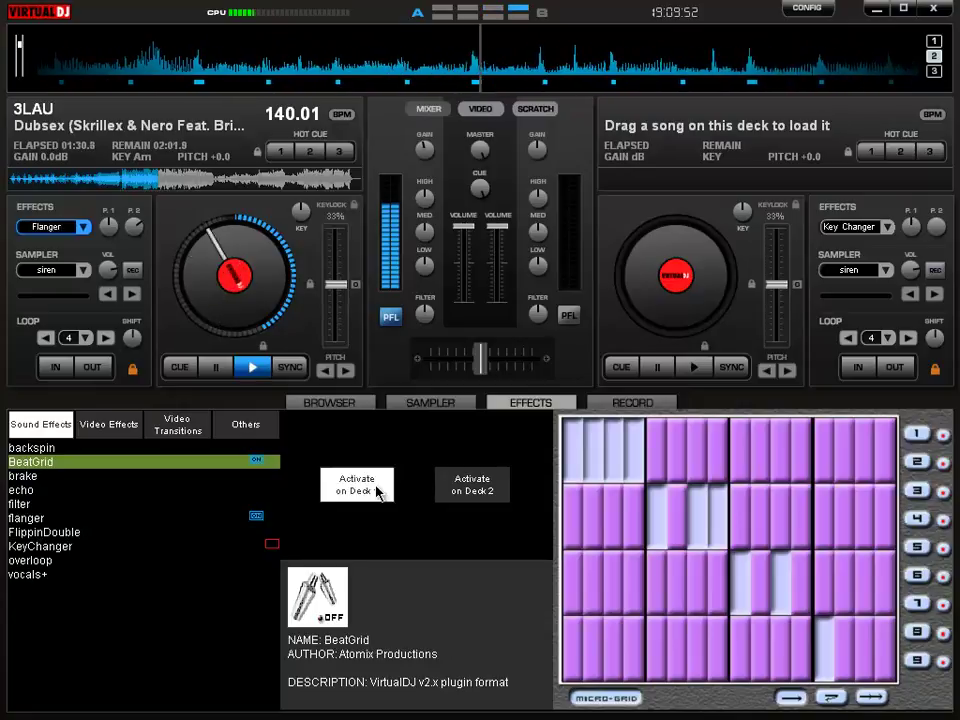
click(377, 490)
click(377, 490)
click(378, 491)
click(377, 490)
Trigger the brake effect on deck 1 and switch off the active flanger
click(30, 477)
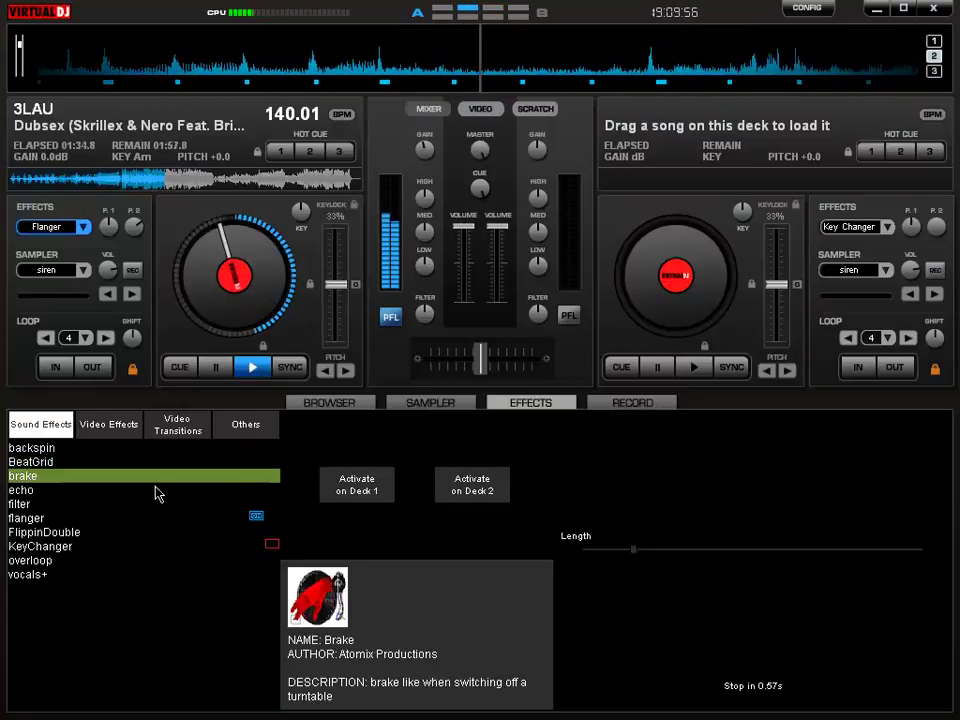
click(340, 495)
click(335, 500)
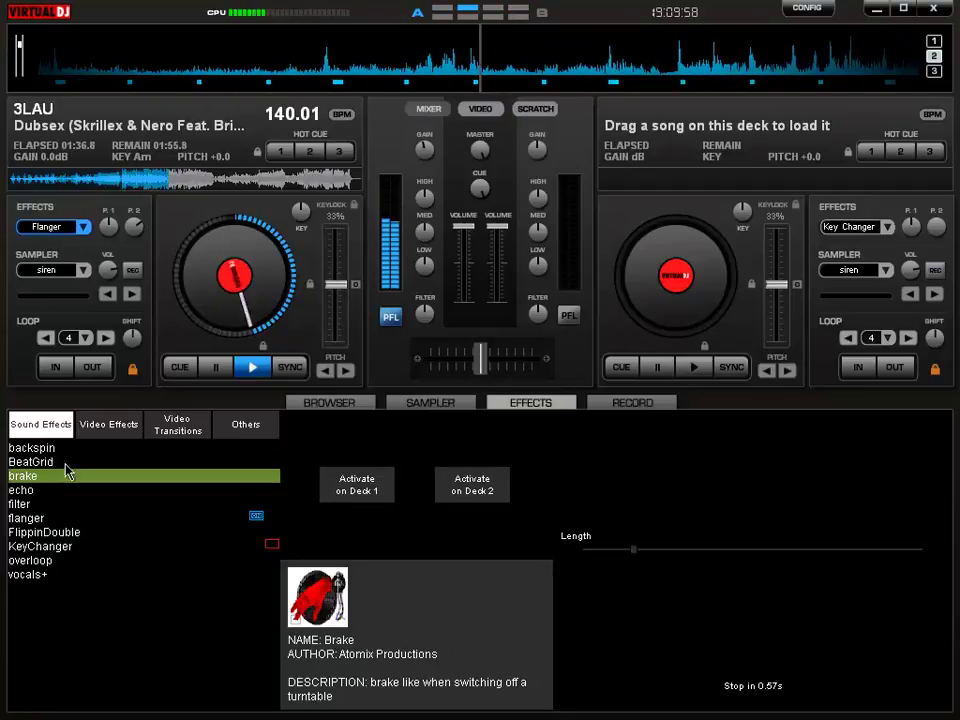
click(32, 462)
click(28, 519)
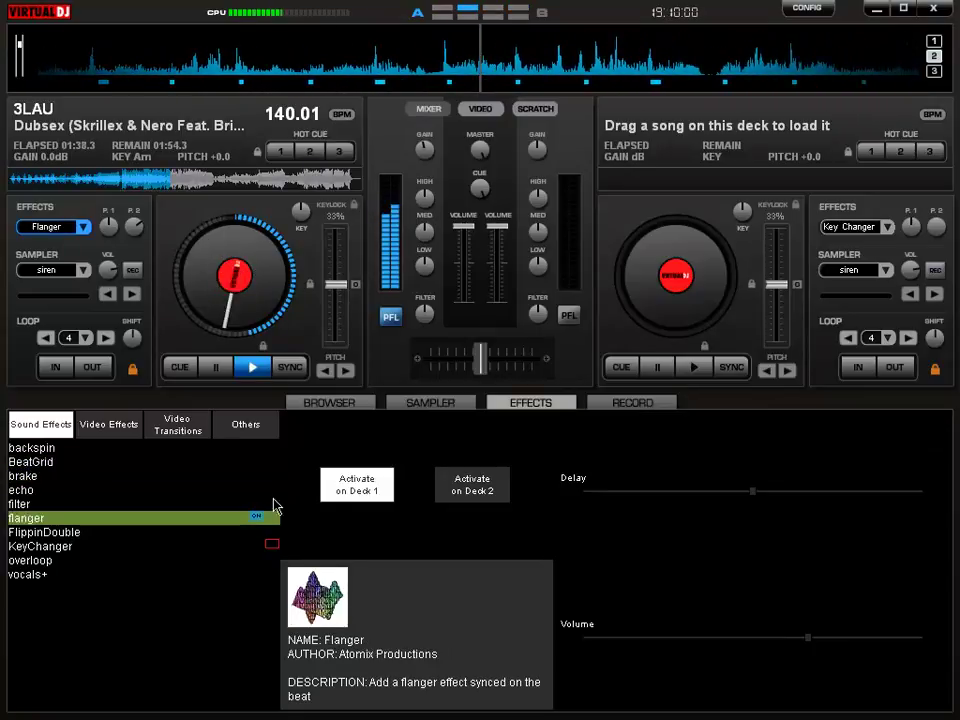
click(336, 492)
Switch BeatGrid on and off on deck 1, and activate FlippinDouble on the same deck
click(6, 463)
click(366, 490)
click(369, 490)
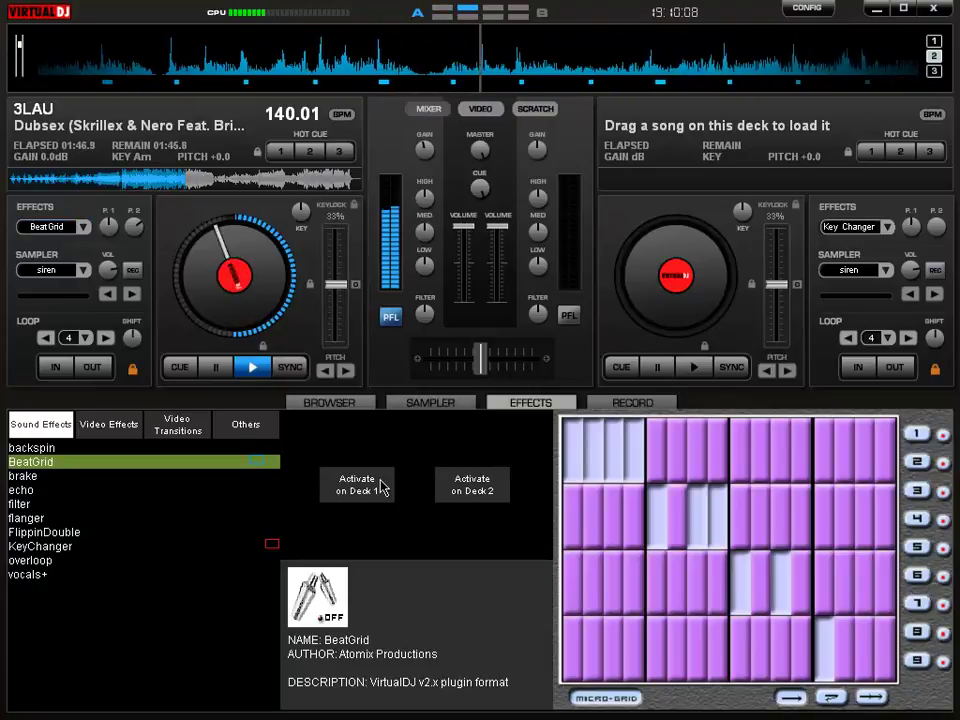
click(155, 532)
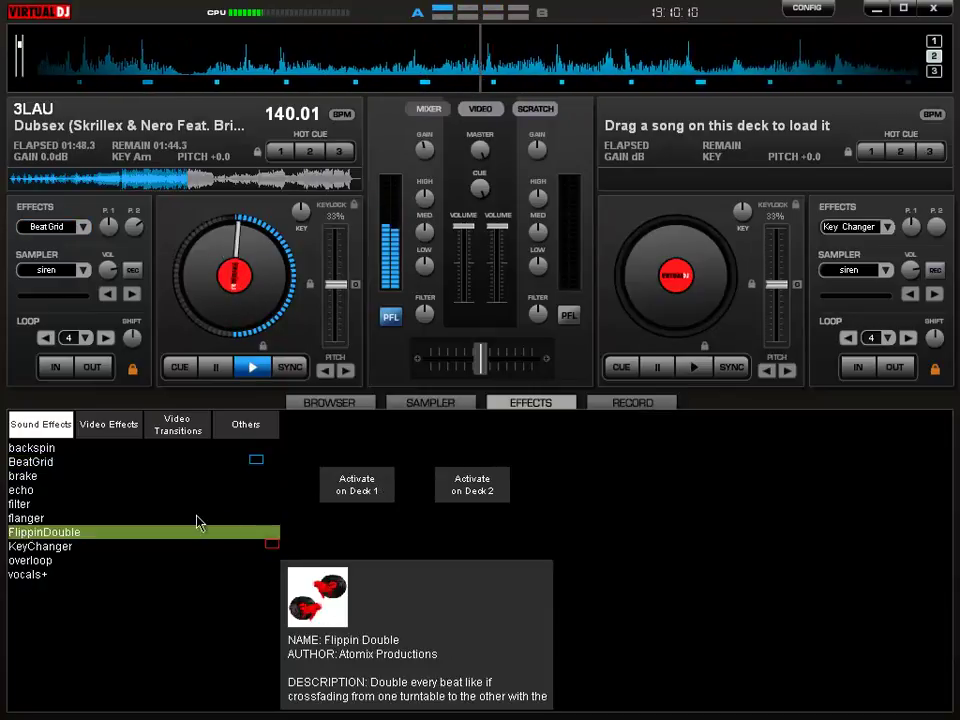
click(368, 484)
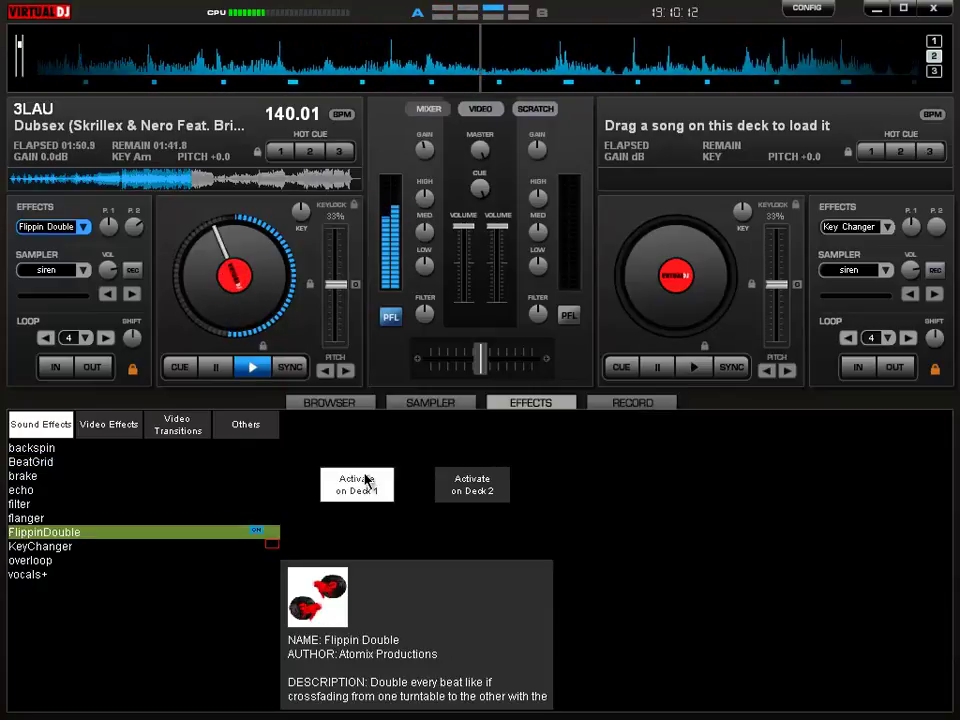
Apply a burst of BeatGrid to deck 1, and run the filter effect before switching it off
click(137, 463)
click(364, 490)
click(361, 495)
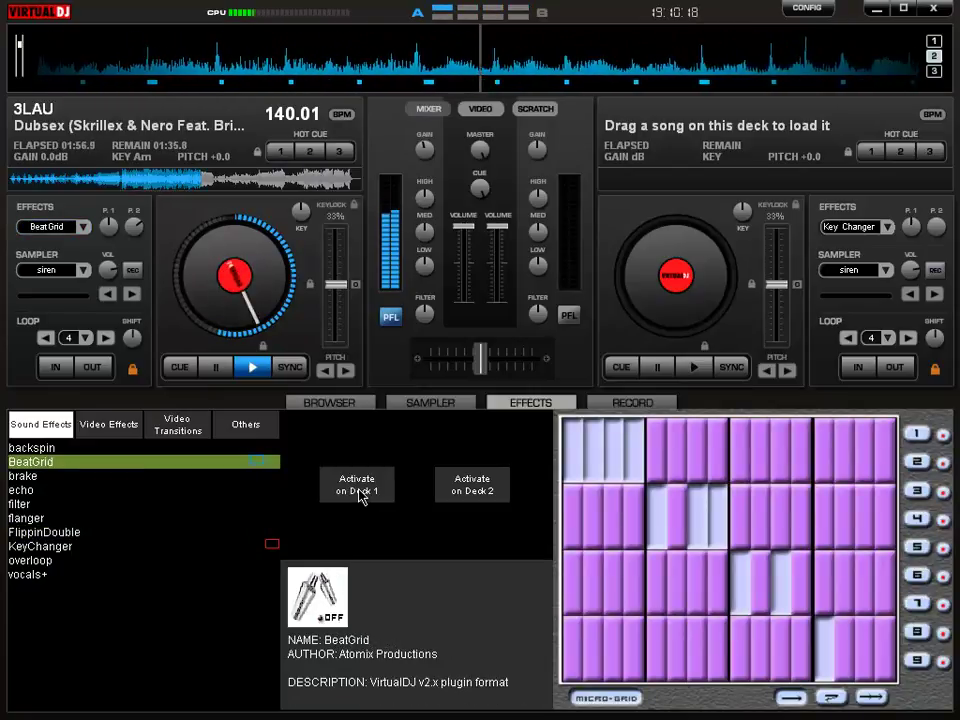
click(20, 505)
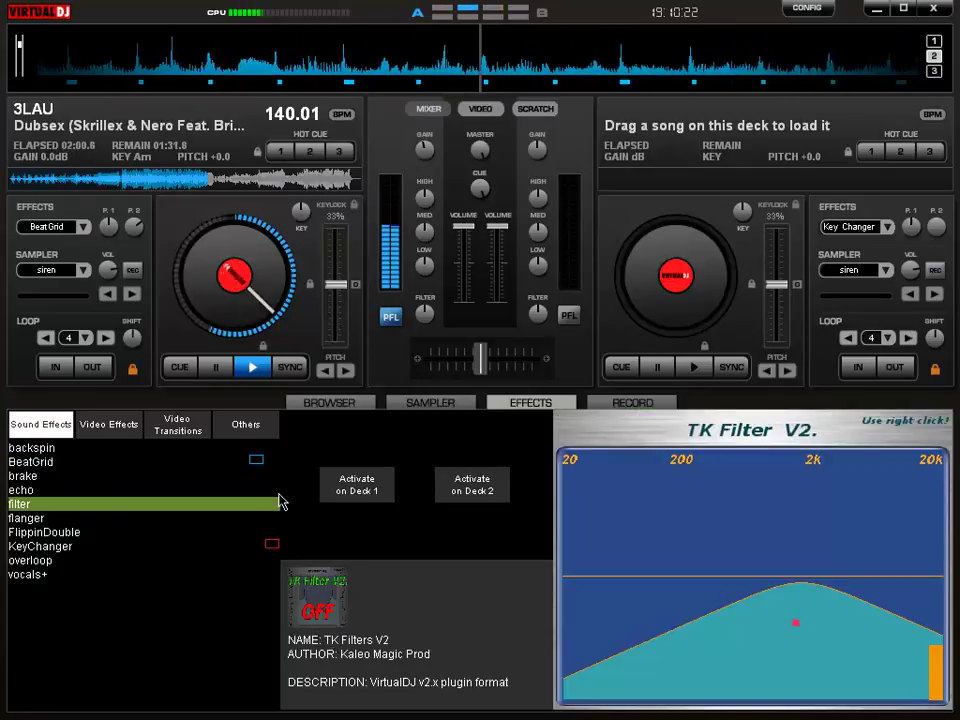
click(336, 498)
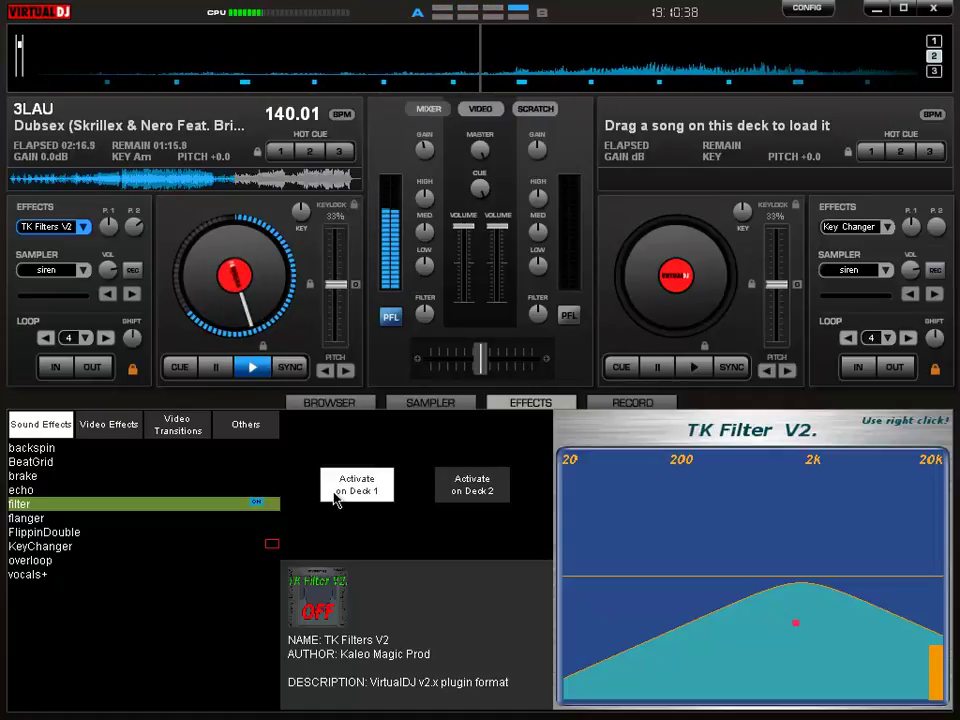
click(335, 496)
Apply a burst of BeatGrid to deck 1, and activate the flanger on the same deck
click(45, 462)
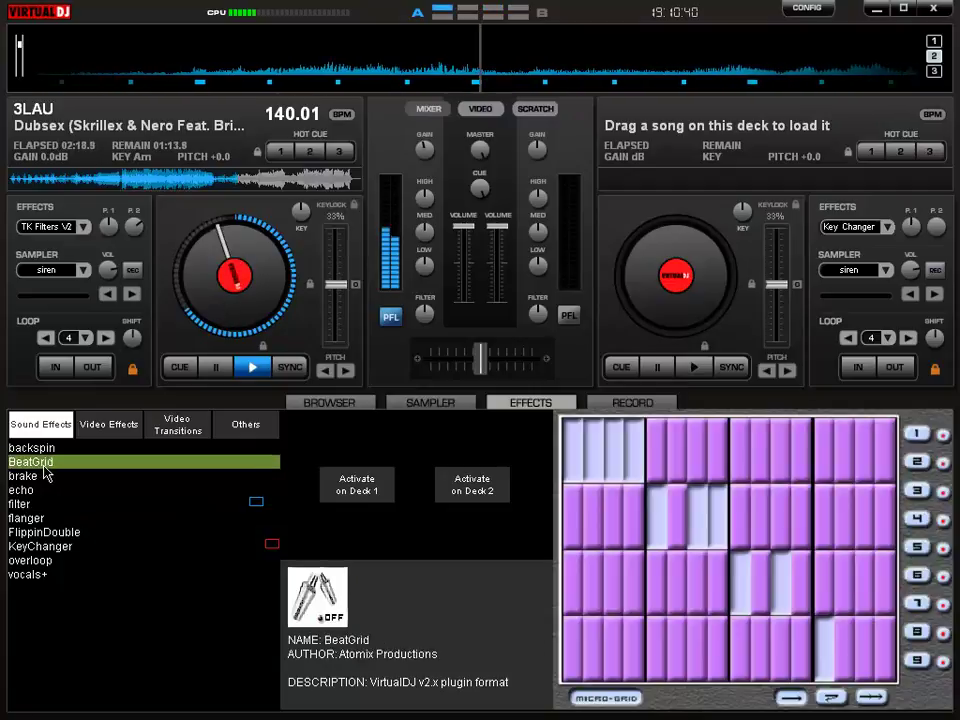
click(360, 499)
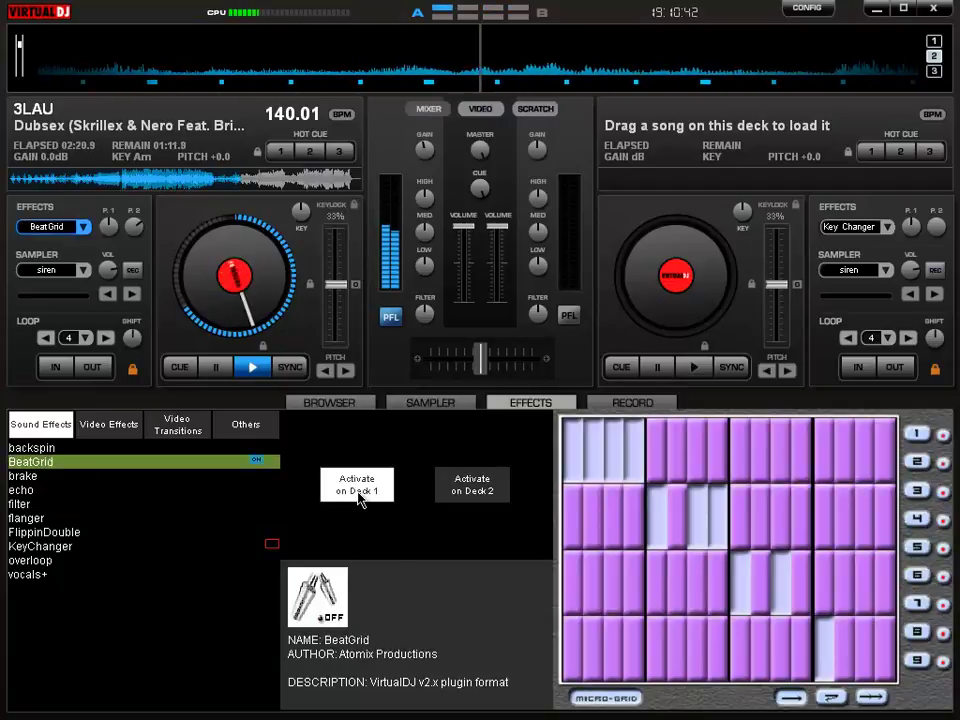
click(60, 504)
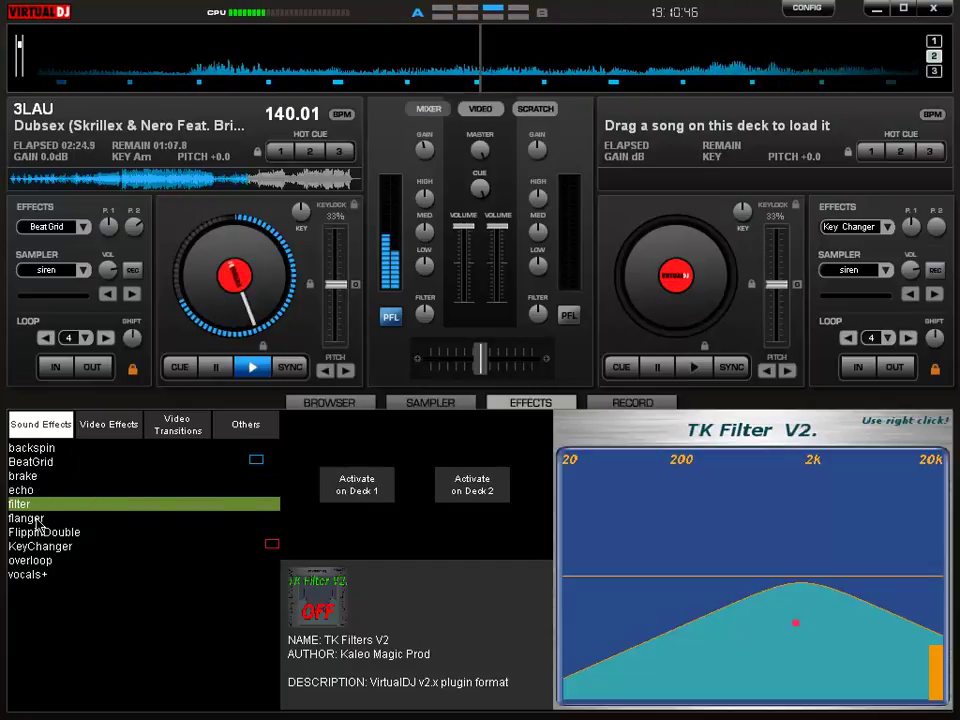
click(255, 516)
click(356, 480)
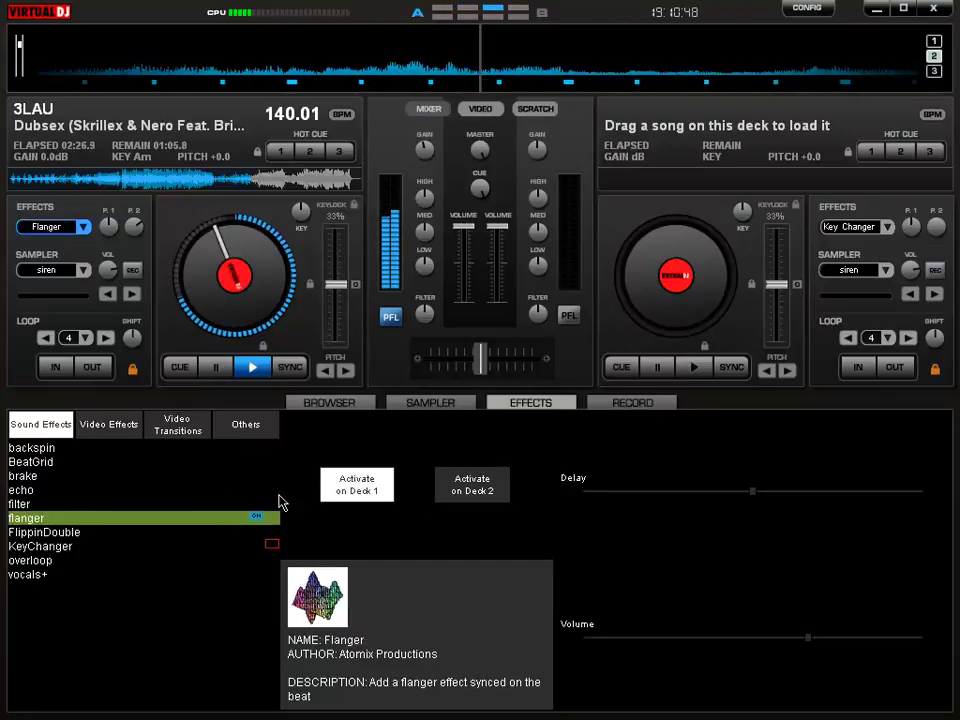
Switch BeatGrid on and off twice on deck 1 while the flanger keeps running
click(31, 462)
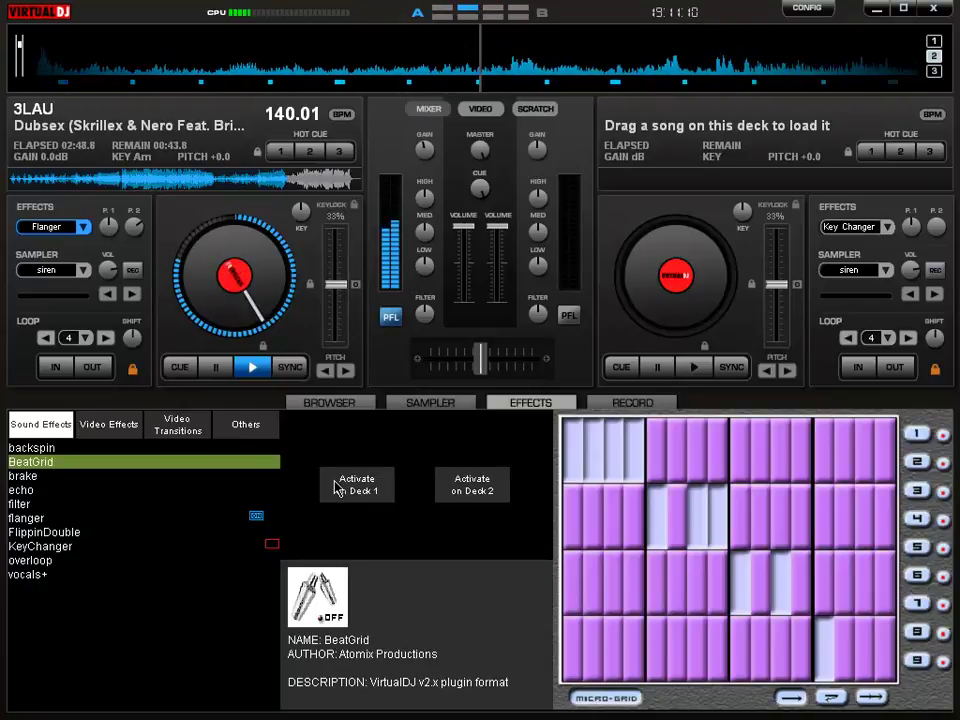
click(337, 486)
click(337, 486)
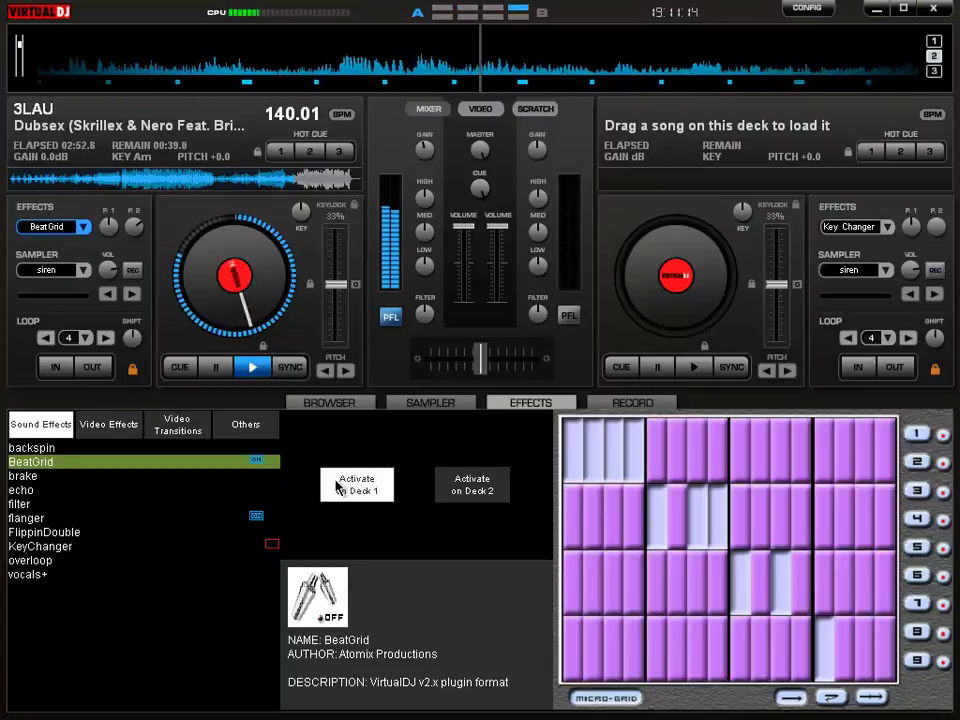
click(337, 486)
click(337, 486)
Trigger the brake effect on deck 1 over the active flanger
click(22, 476)
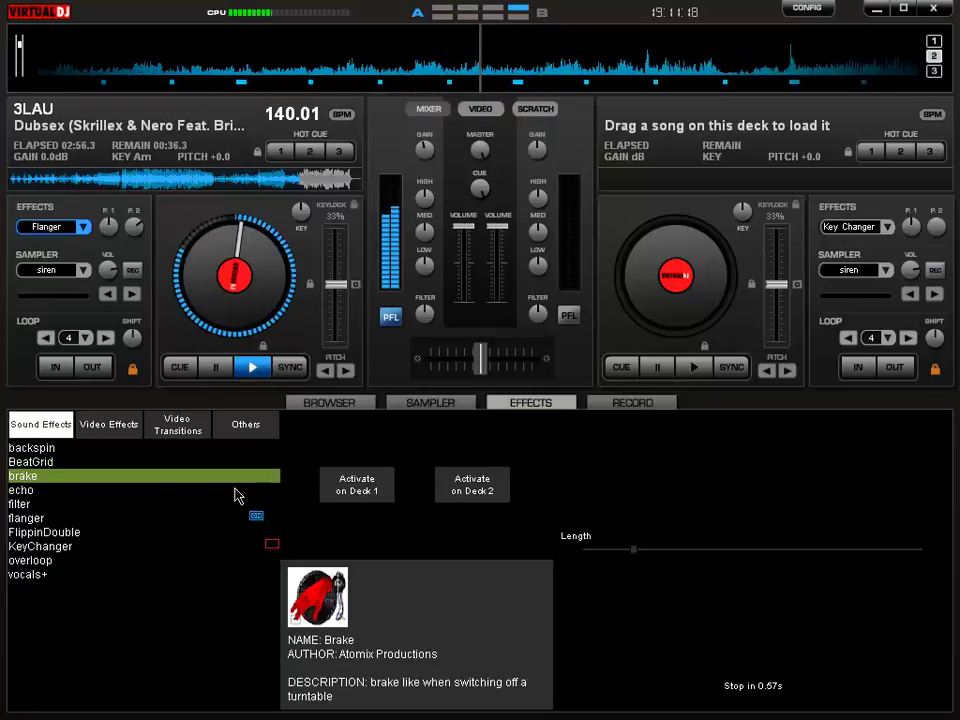
click(337, 486)
click(337, 486)
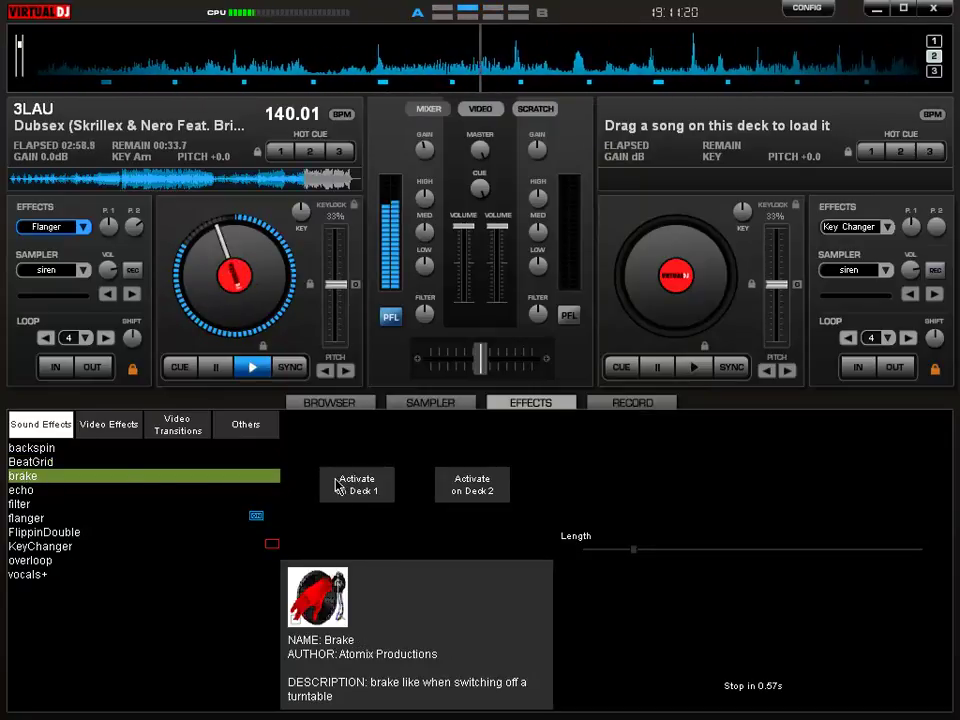
Toggle BeatGrid on and off in quick succession on deck 1, leaving the flanger active
click(45, 462)
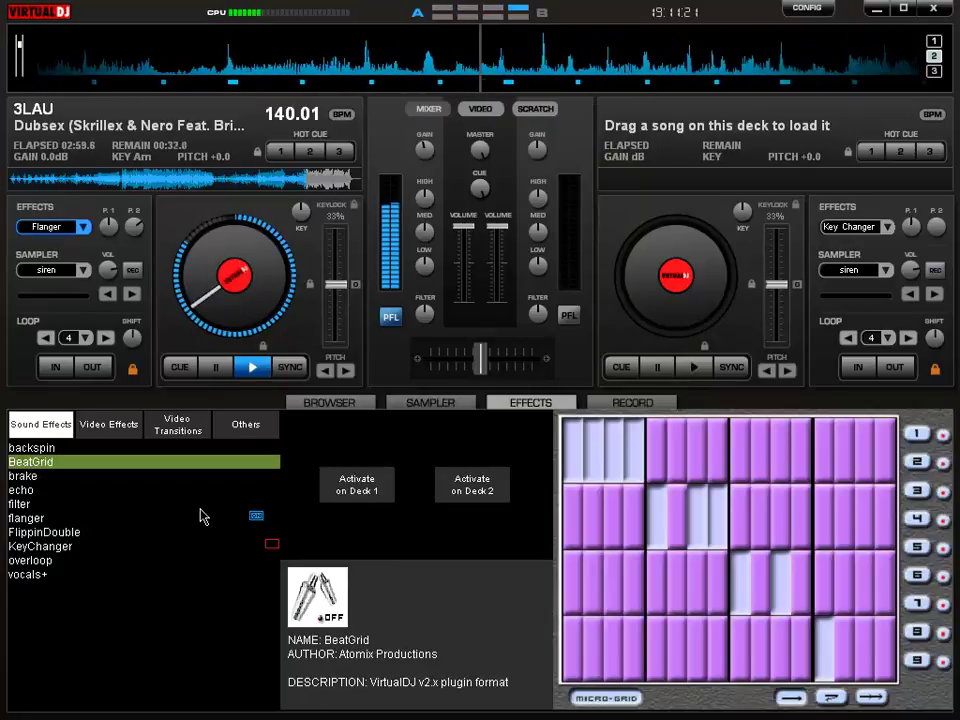
click(368, 492)
click(368, 492)
click(368, 492)
click(368, 492)
click(368, 493)
click(368, 492)
Switch off the active flanger on deck 1
click(26, 518)
click(321, 499)
click(343, 493)
Toggle BeatGrid on and off repeatedly on deck 1 through the rest of the track, ending with it off
click(60, 462)
click(342, 491)
click(343, 493)
click(343, 492)
click(343, 492)
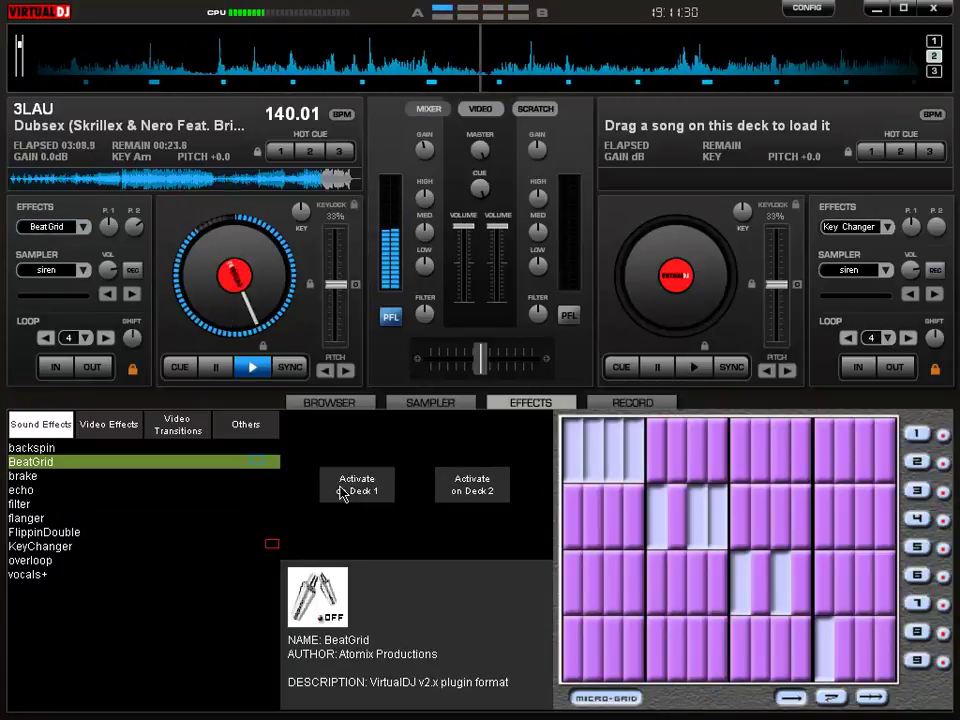
click(343, 493)
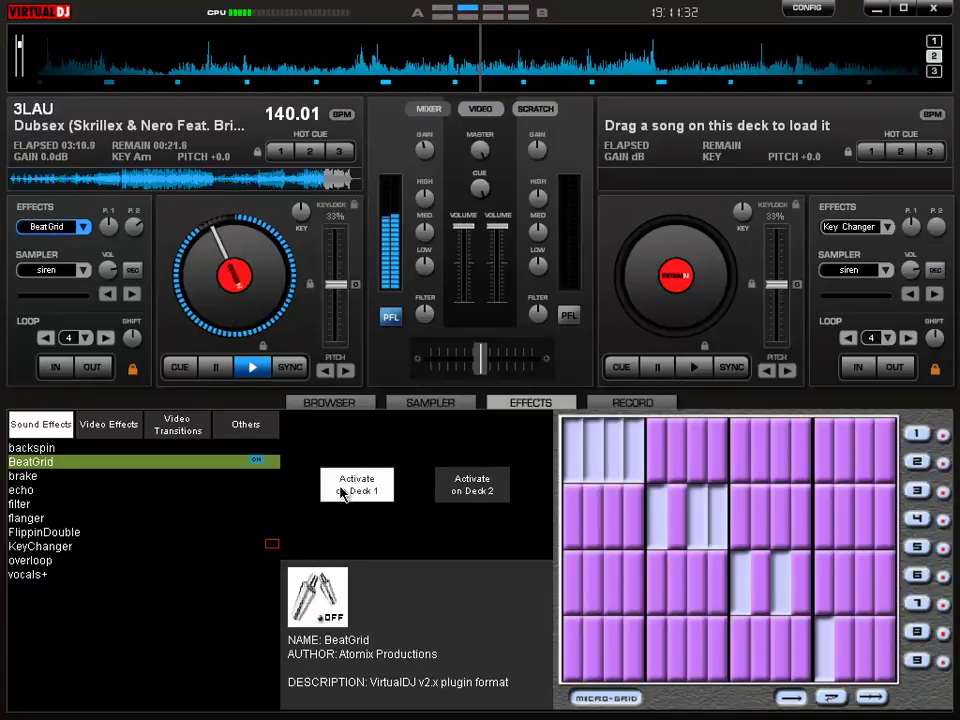
click(342, 492)
click(342, 492)
click(342, 493)
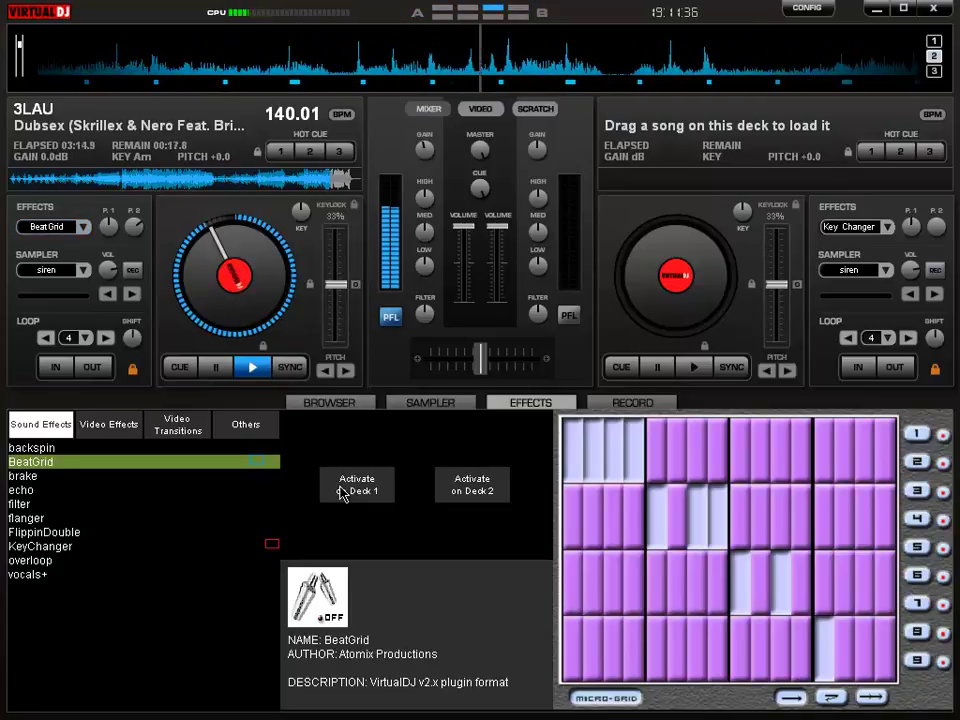
click(343, 493)
click(342, 492)
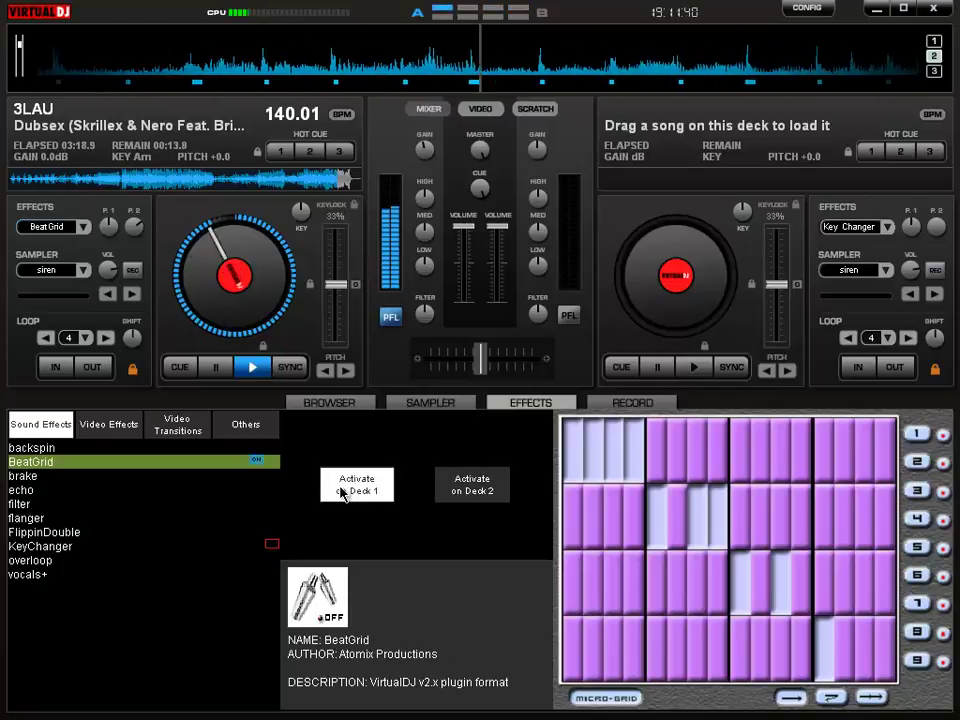
click(343, 492)
click(343, 492)
click(343, 492)
click(341, 492)
click(341, 492)
click(341, 492)
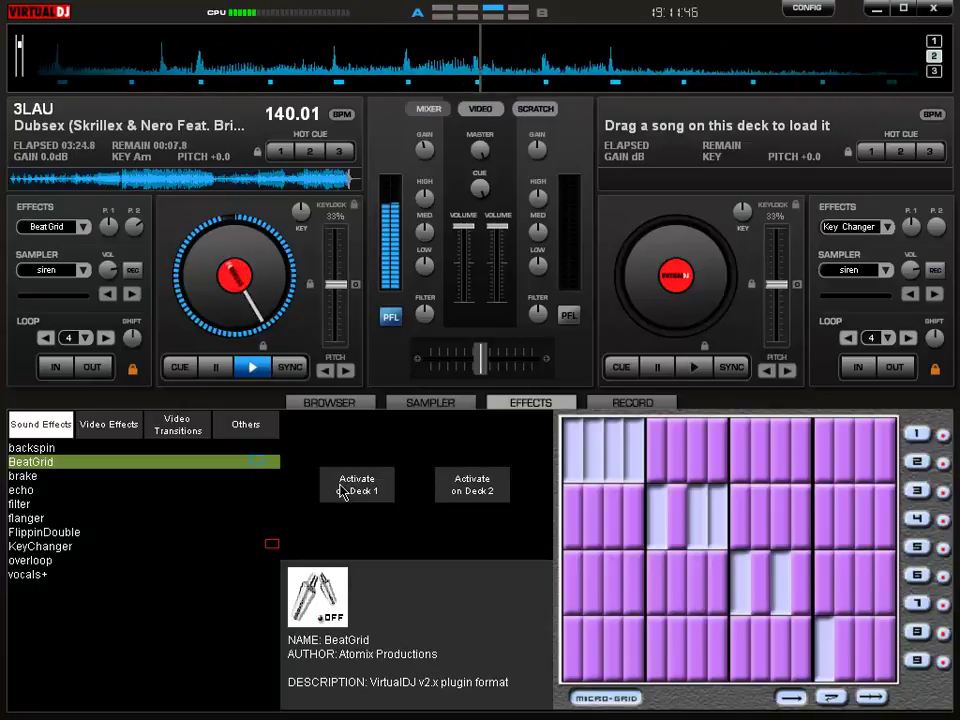
click(342, 491)
click(342, 491)
click(342, 491)
click(342, 491)
click(342, 491)
click(342, 491)
click(342, 491)
click(342, 492)
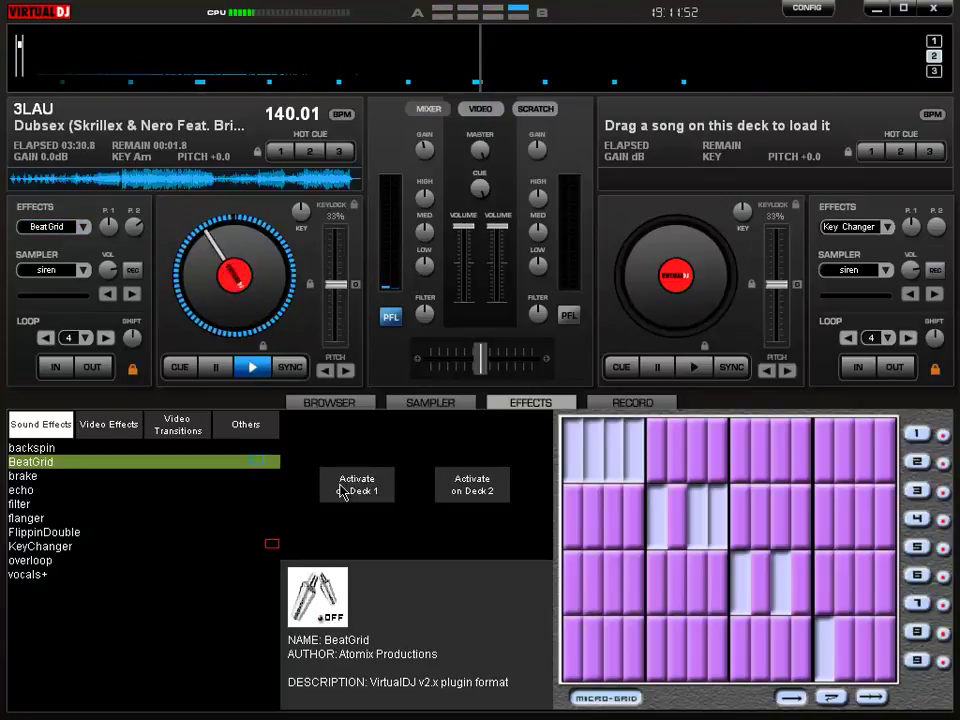